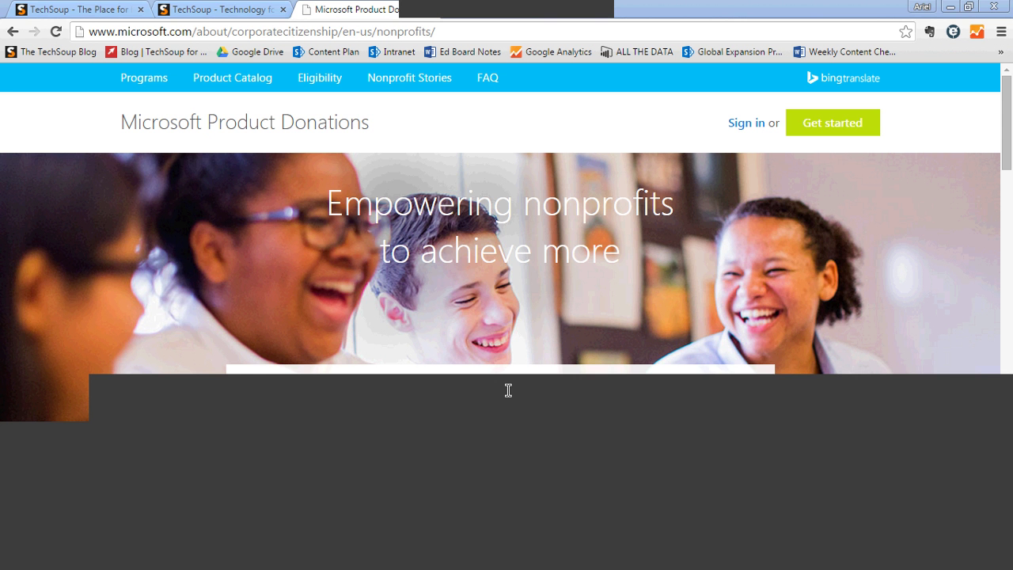
- Switch to the TechSoup browser tab to show its 'Power up your social impact' welcome screen
{"action": "left_click", "coordinate": [81, 9]}
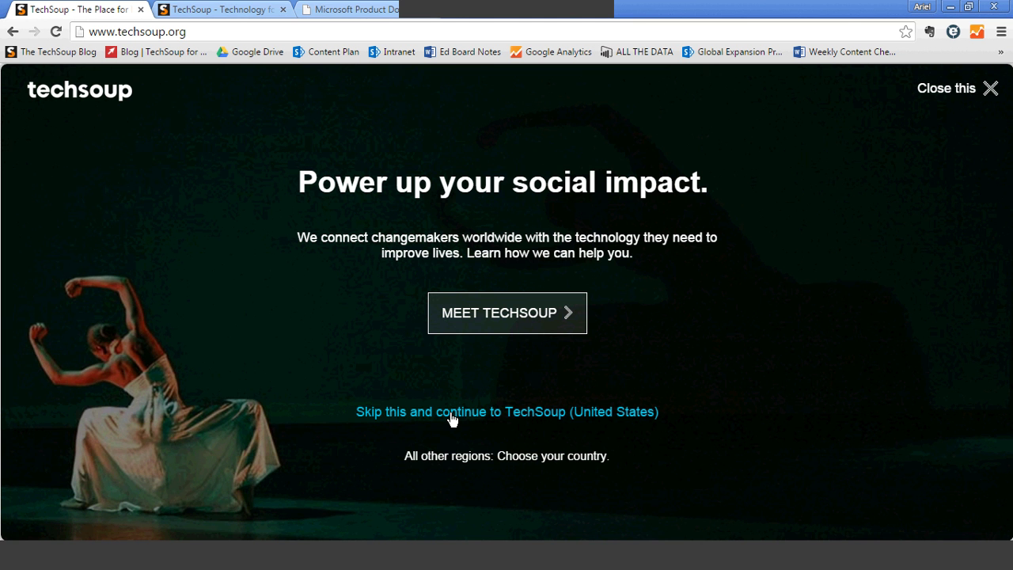
- Open Meet TechSoup and advance its carousel to the final 'Your Trusted Partner for Giving Worldwide' slide
{"action": "left_click", "coordinate": [469, 315]}
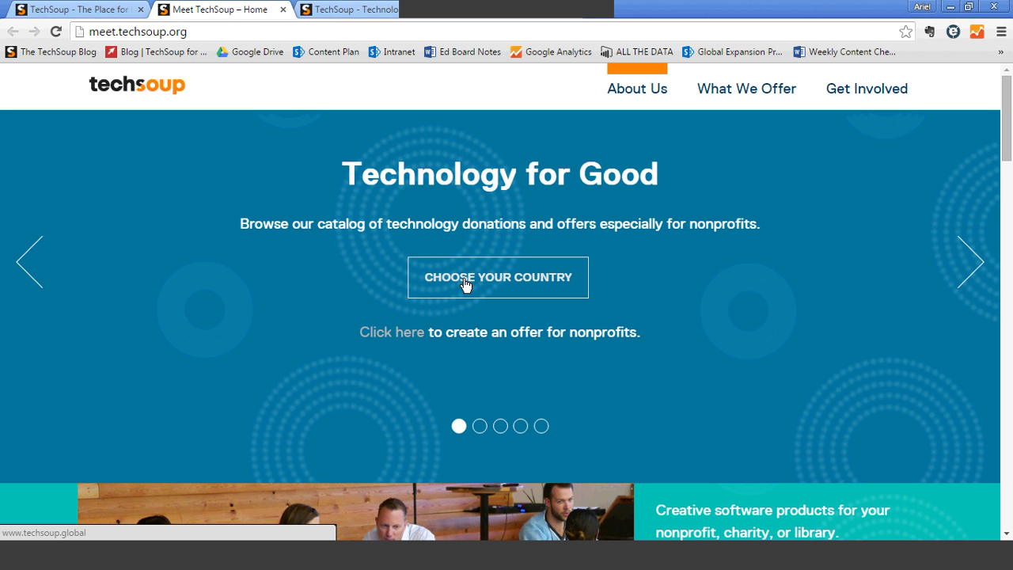
{"action": "left_click", "coordinate": [973, 262]}
{"action": "left_click", "coordinate": [973, 262]}
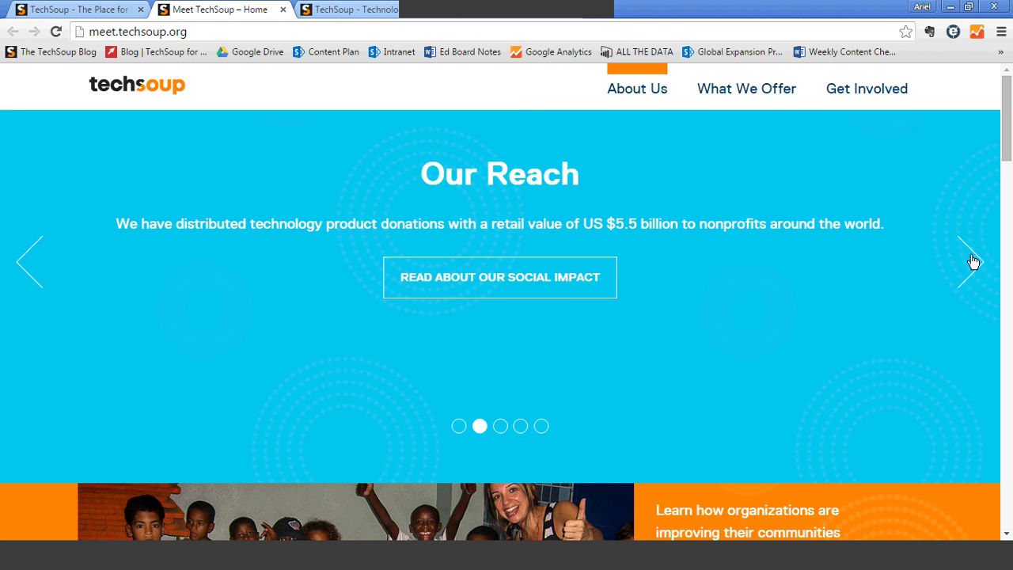
{"action": "left_click", "coordinate": [973, 262]}
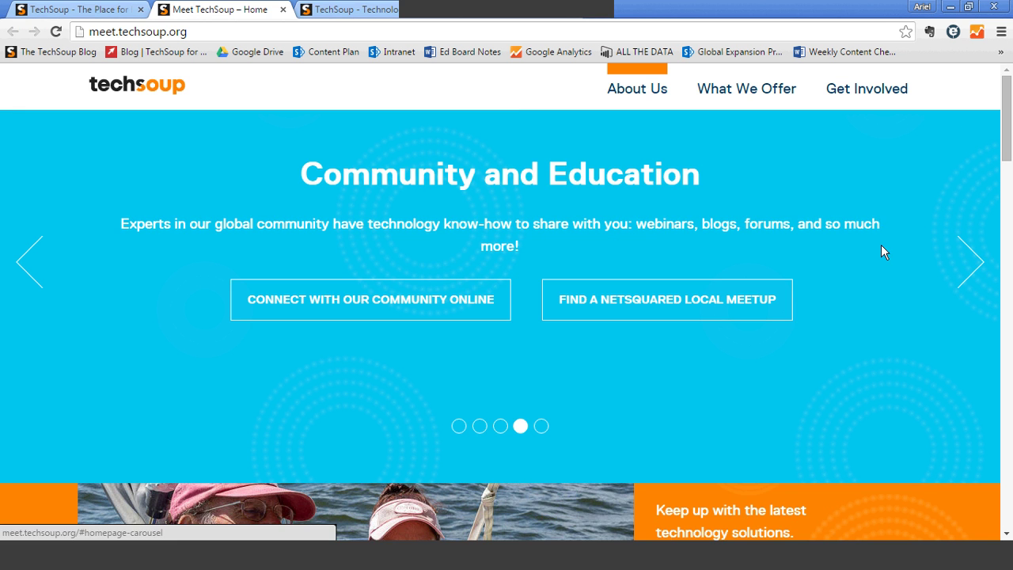
{"action": "left_click", "coordinate": [972, 269]}
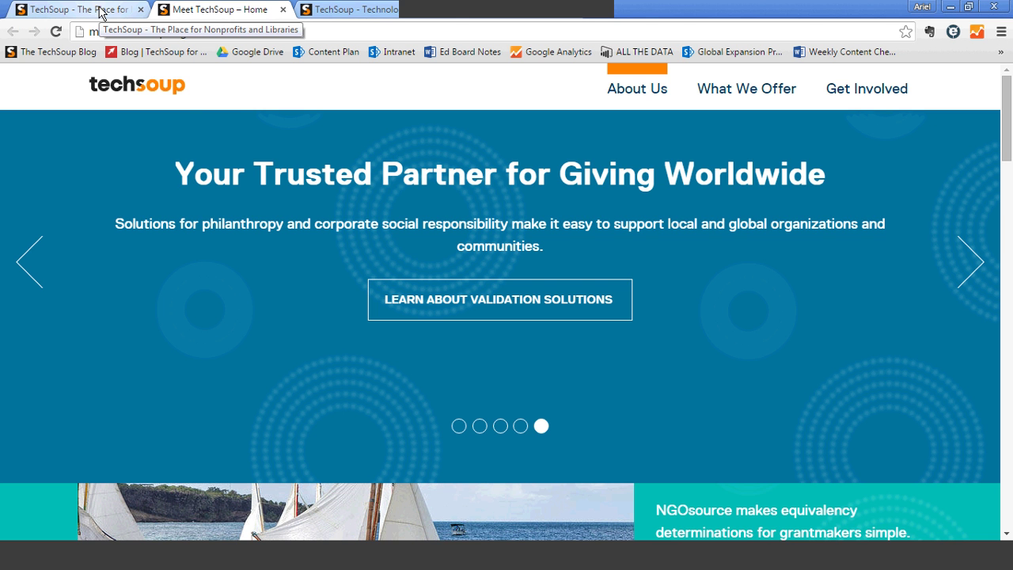
- Close the Meet TechSoup – Home tab and scroll down the remaining techsoup.org page
{"action": "left_click", "coordinate": [101, 11]}
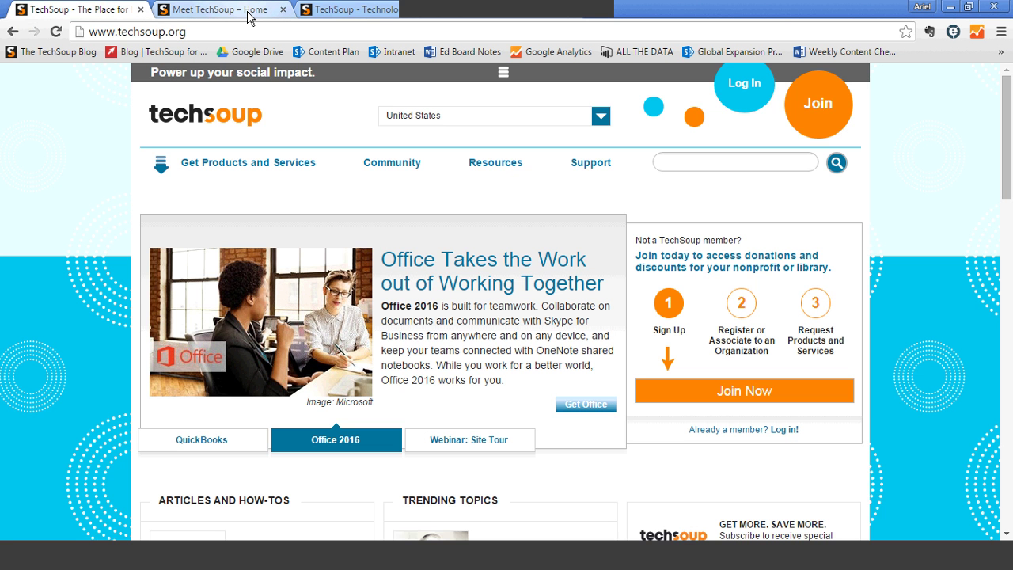
{"action": "left_click", "coordinate": [248, 18]}
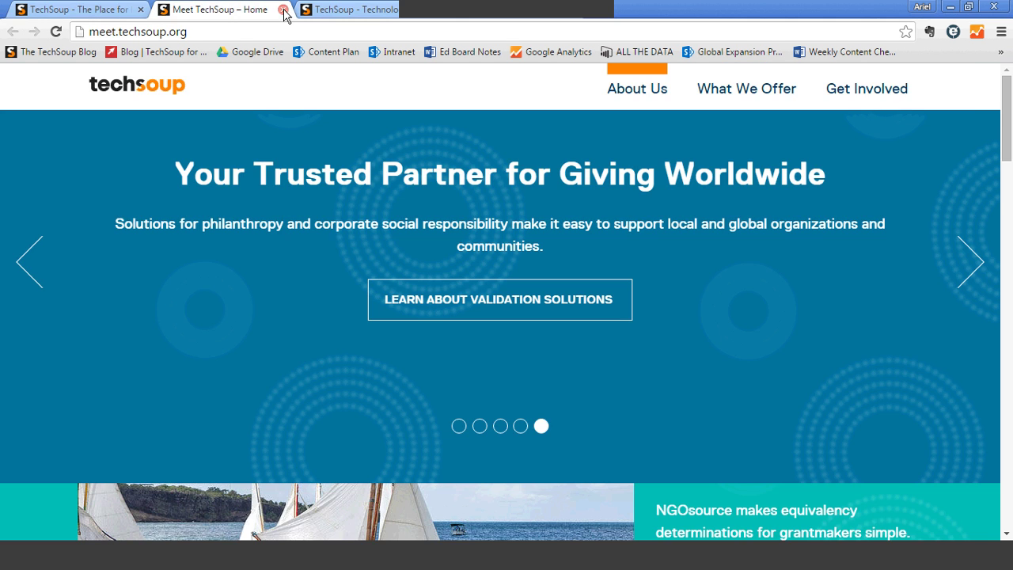
{"action": "left_click", "coordinate": [283, 9]}
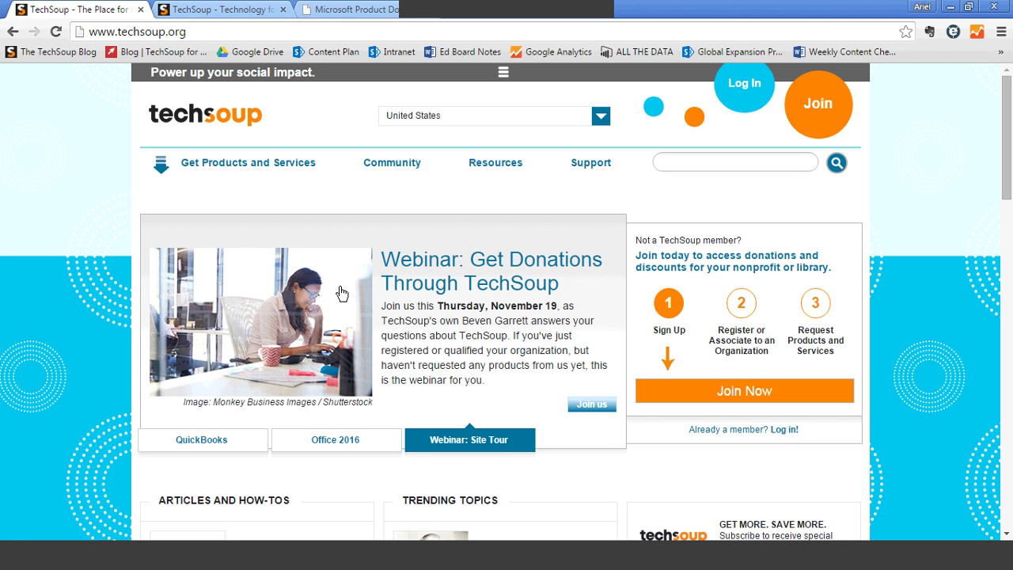
{"action": "left_click_drag", "start_coordinate": [1007, 169], "coordinate": [1010, 492]}
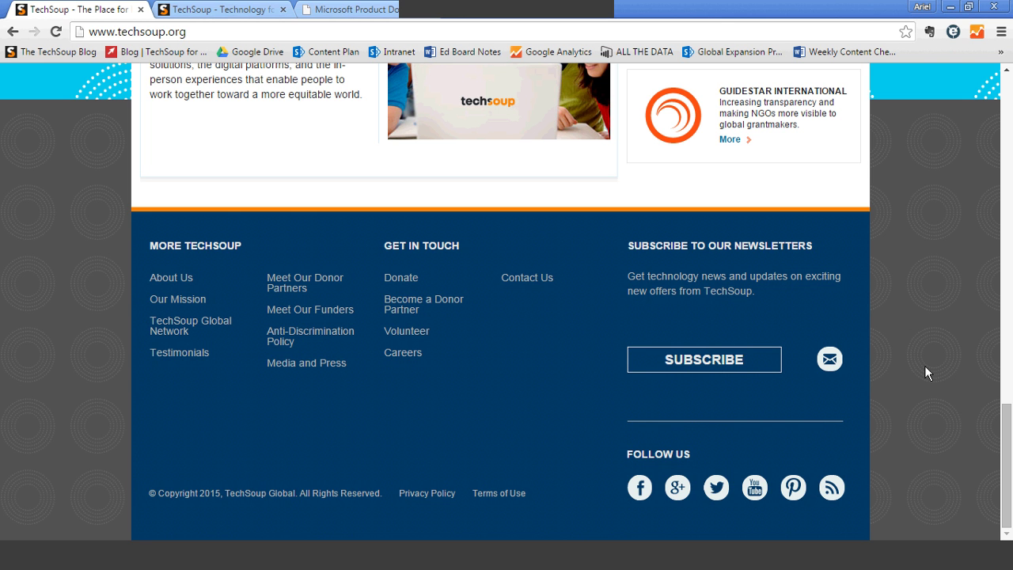
- Return to the top of techsoup.org and use Join to open the account registration page
{"action": "scroll", "coordinate": [1005, 457], "scroll_direction": "up", "scroll_amount": 1}
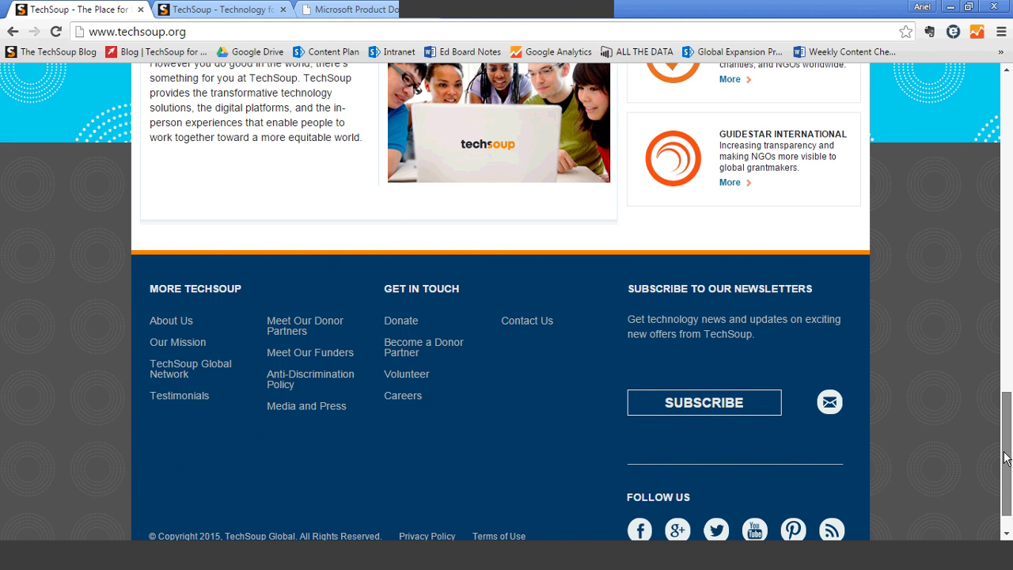
{"action": "scroll", "coordinate": [1005, 457], "scroll_direction": "up", "scroll_amount": 3}
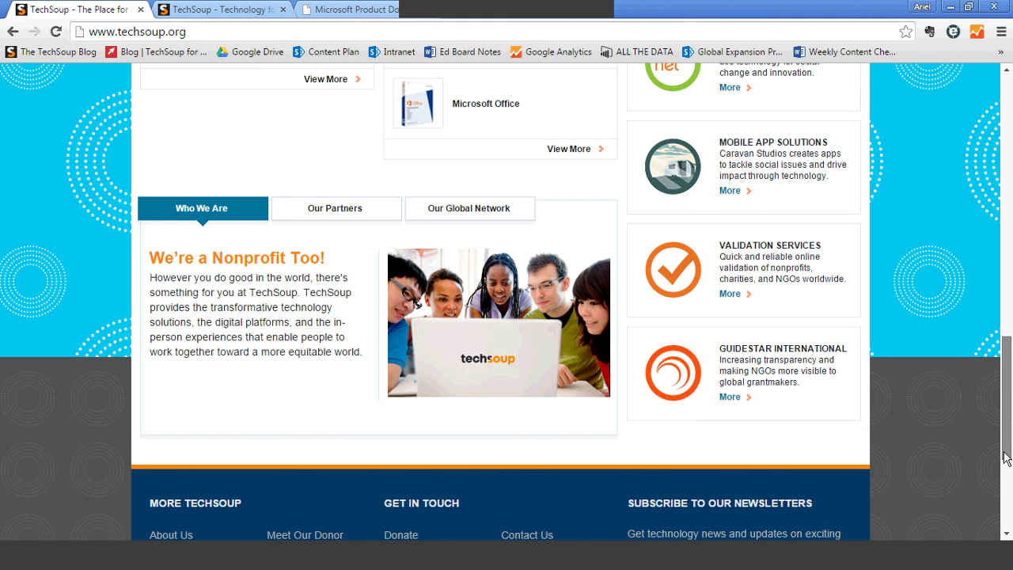
{"action": "left_click_drag", "start_coordinate": [1006, 457], "coordinate": [1009, 213]}
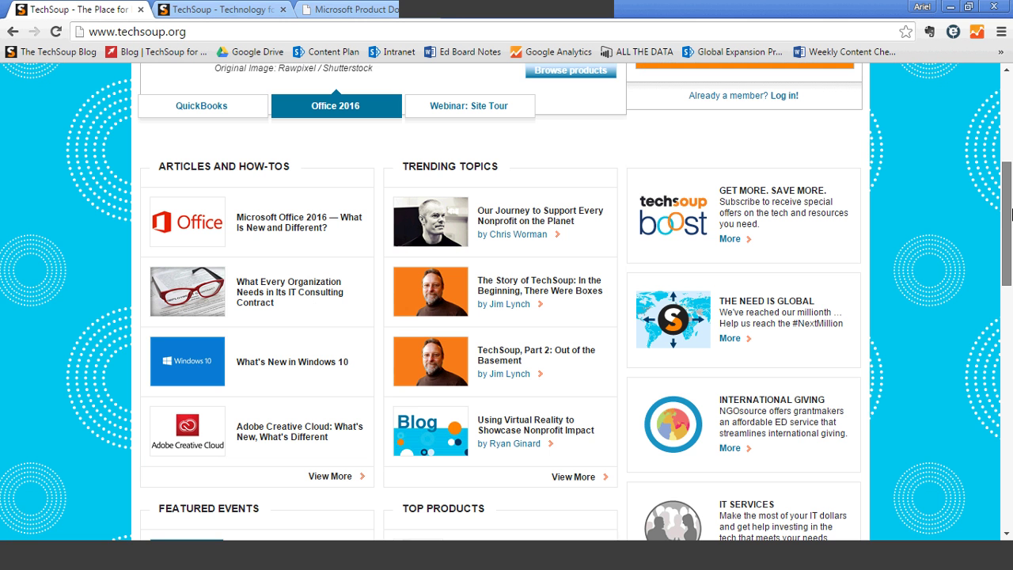
{"action": "scroll", "coordinate": [892, 292], "scroll_direction": "up", "scroll_amount": 5}
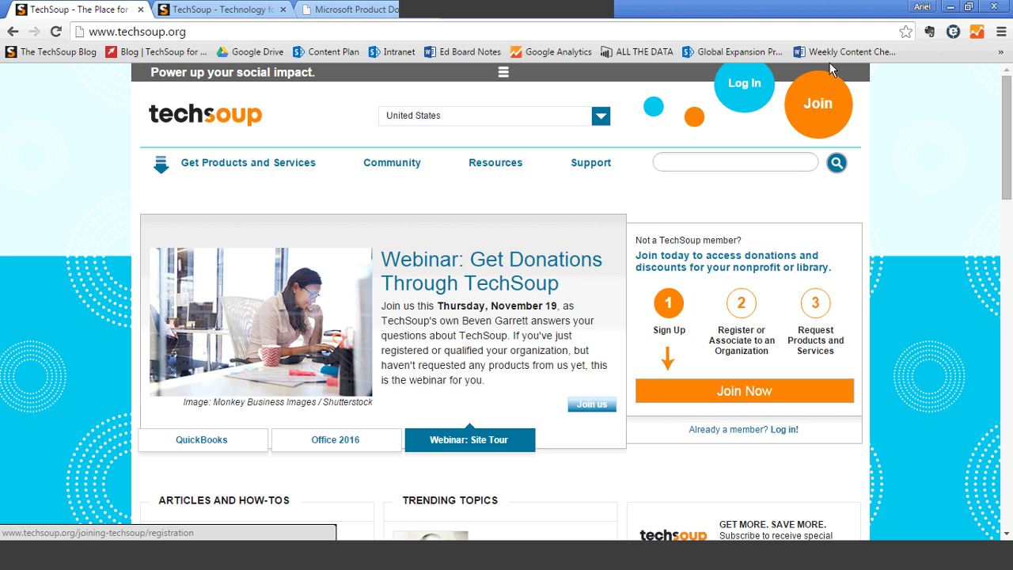
{"action": "left_click", "coordinate": [808, 108]}
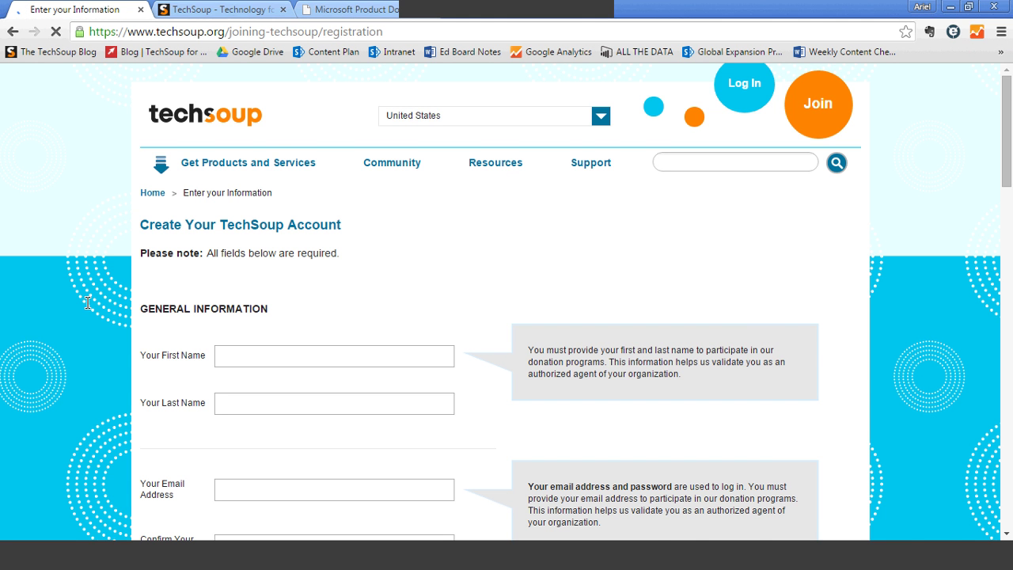
- Enter the test first name and last name, correcting a typo in the last name
{"action": "scroll", "coordinate": [271, 216], "scroll_direction": "down", "scroll_amount": 1}
{"action": "type", "text": "Ariel TEST"}
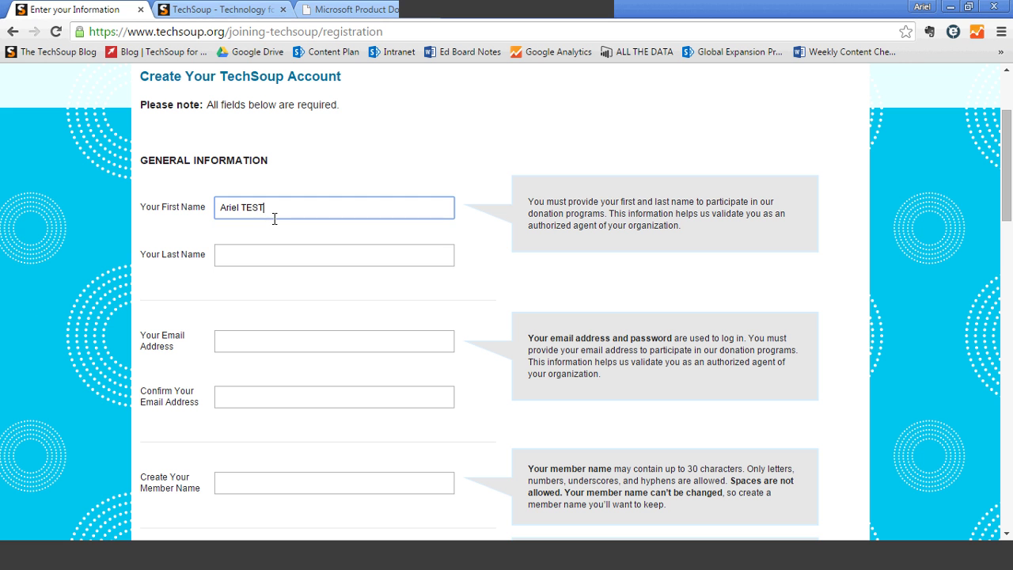
{"action": "key", "text": "Tab"}
{"action": "type", "text": "TEST Ari"}
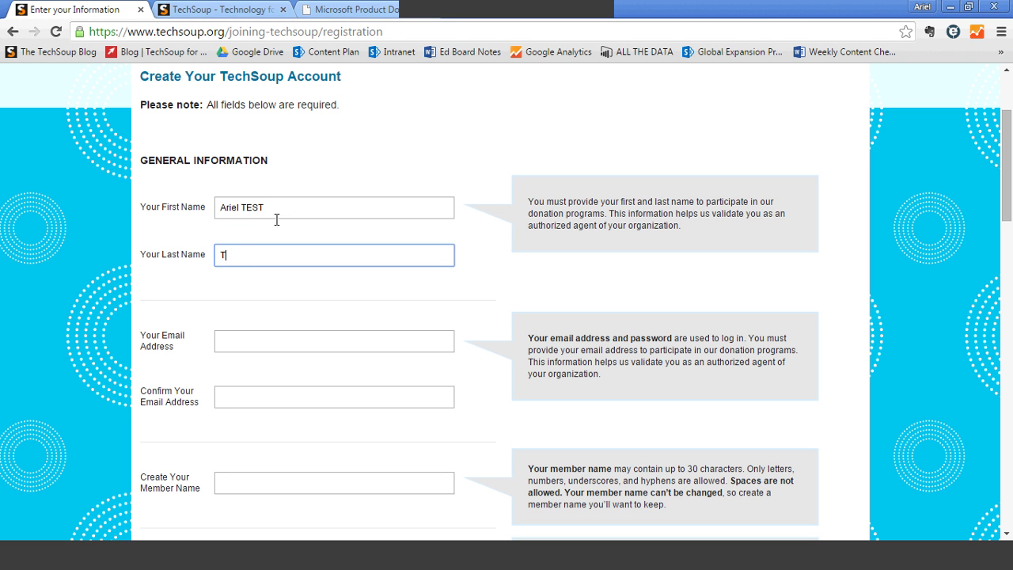
{"action": "key", "text": "BackSpace"}
{"action": "key", "text": "BackSpace"}
{"action": "type", "text": "riel"}
- Enter and confirm the test e-mail address, then fill in a member name
{"action": "left_click", "coordinate": [243, 340]}
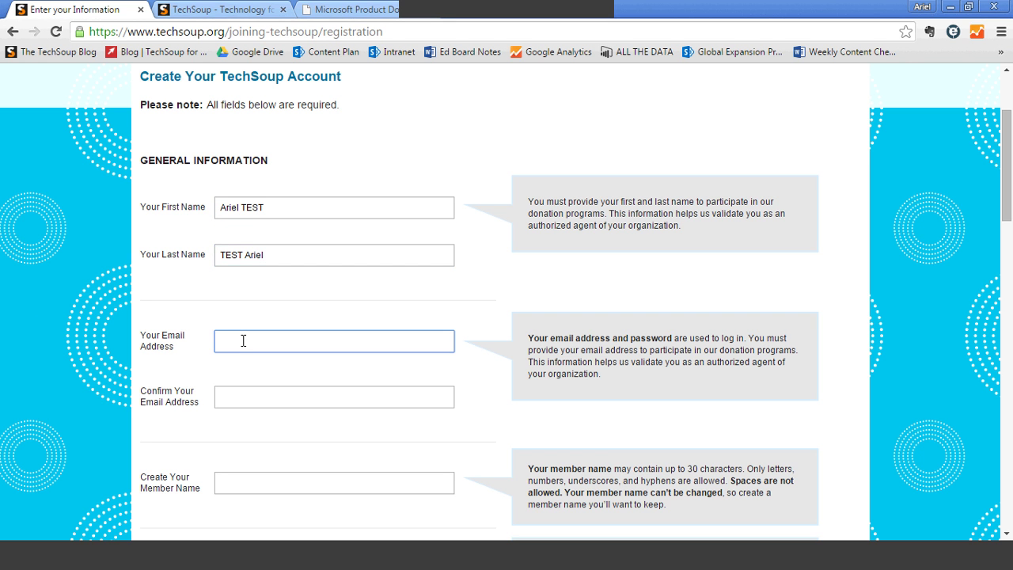
{"action": "type", "text": "agk"}
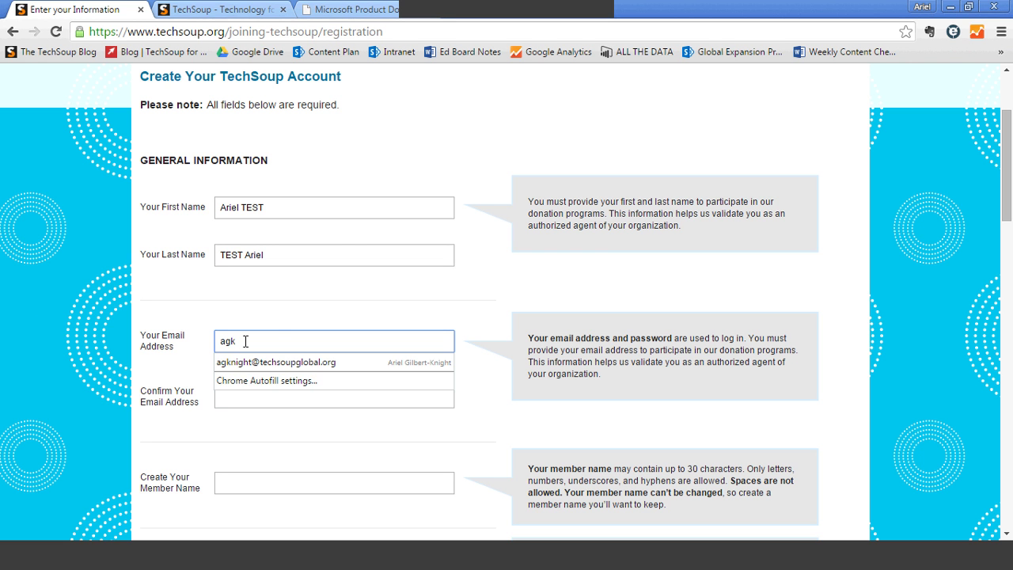
{"action": "type", "text": "testing@"}
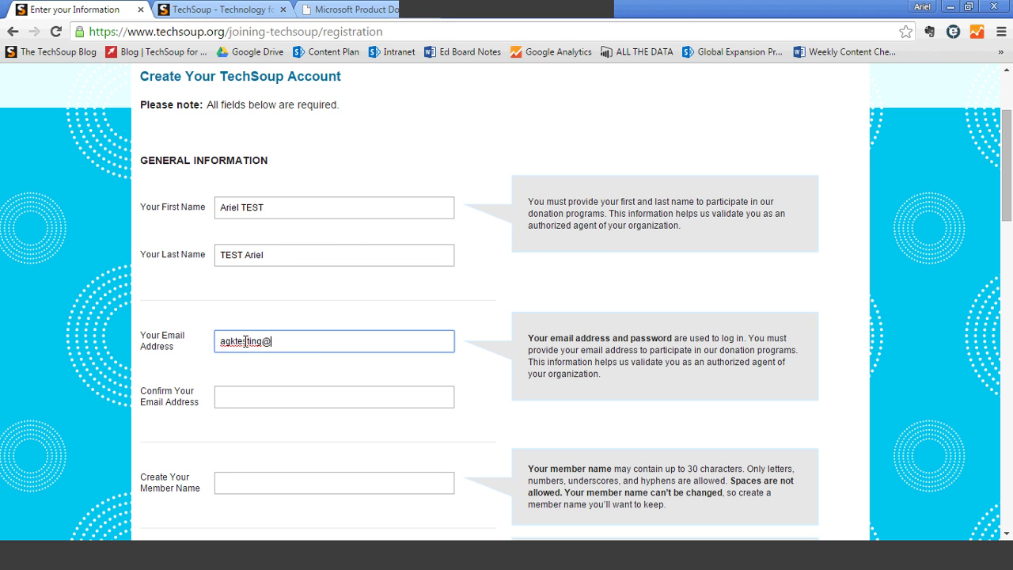
{"action": "type", "text": "test.com"}
{"action": "key", "text": "Tab"}
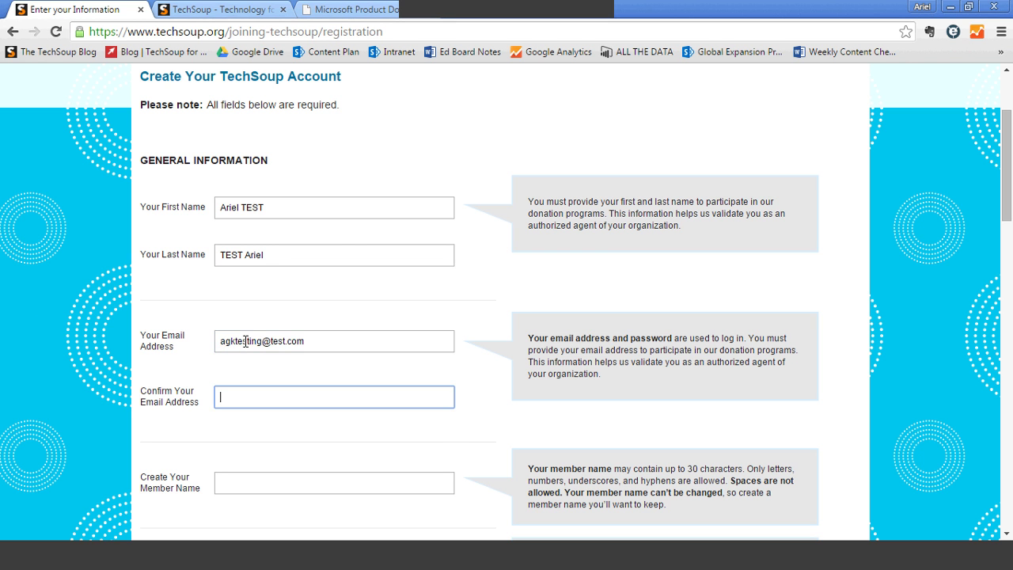
{"action": "type", "text": "agktesting@test.com"}
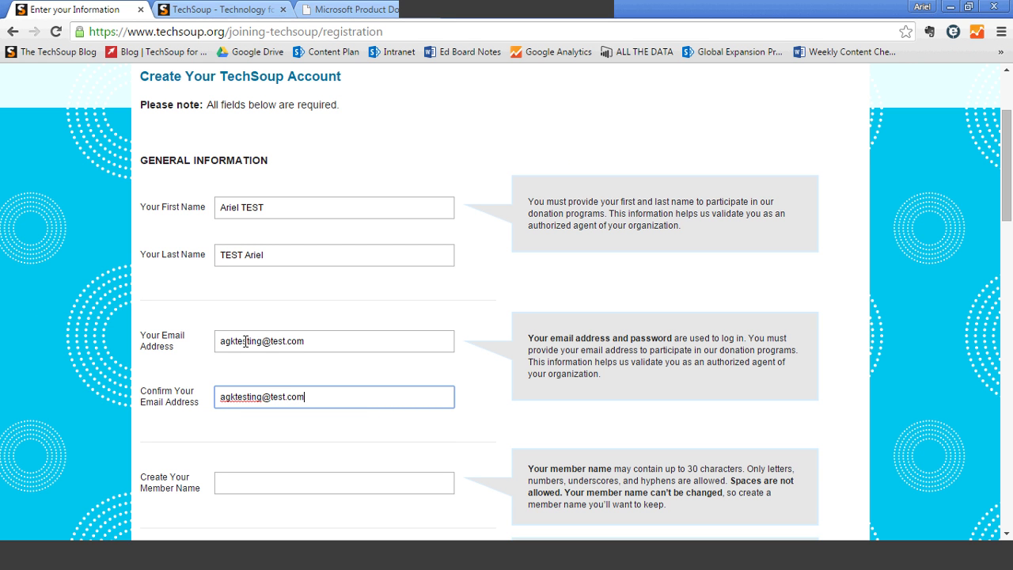
{"action": "key", "text": "Tab"}
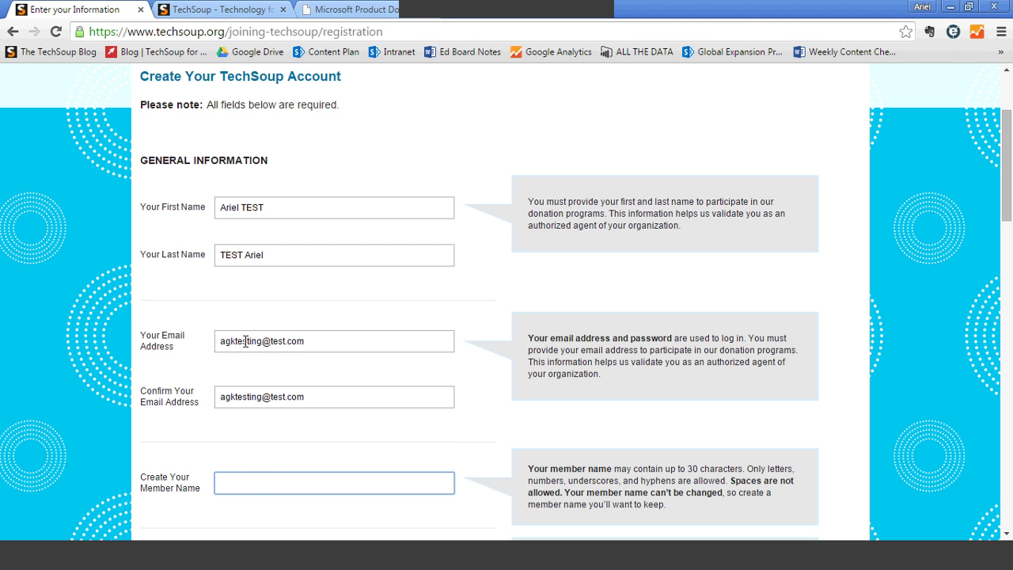
{"action": "type", "text": "arieltesting"}
- Enter the account password and its confirmation
{"action": "scroll", "coordinate": [245, 364], "scroll_direction": "down", "scroll_amount": 1}
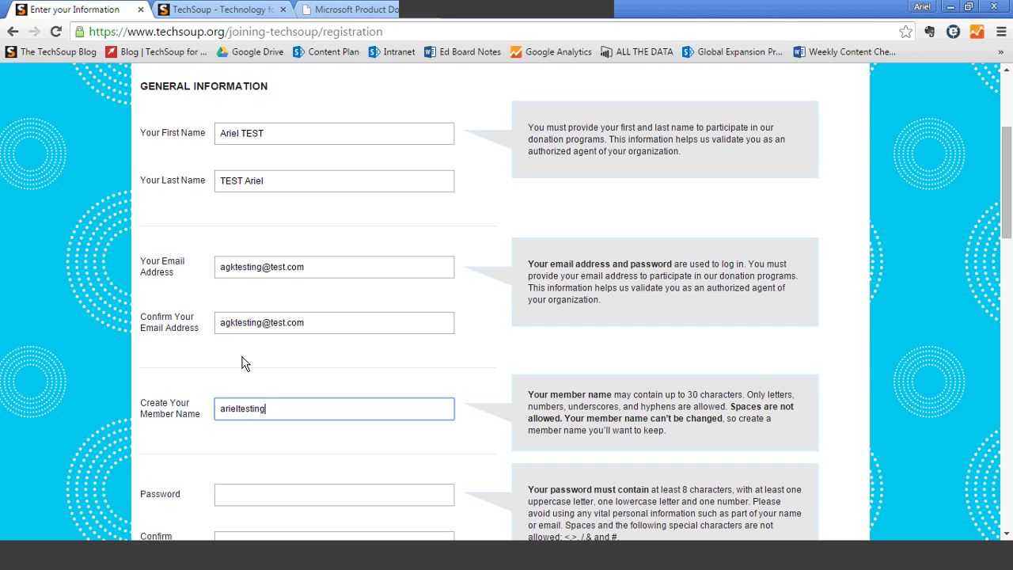
{"action": "scroll", "coordinate": [244, 363], "scroll_direction": "down", "scroll_amount": 3}
{"action": "key", "text": "Tab"}
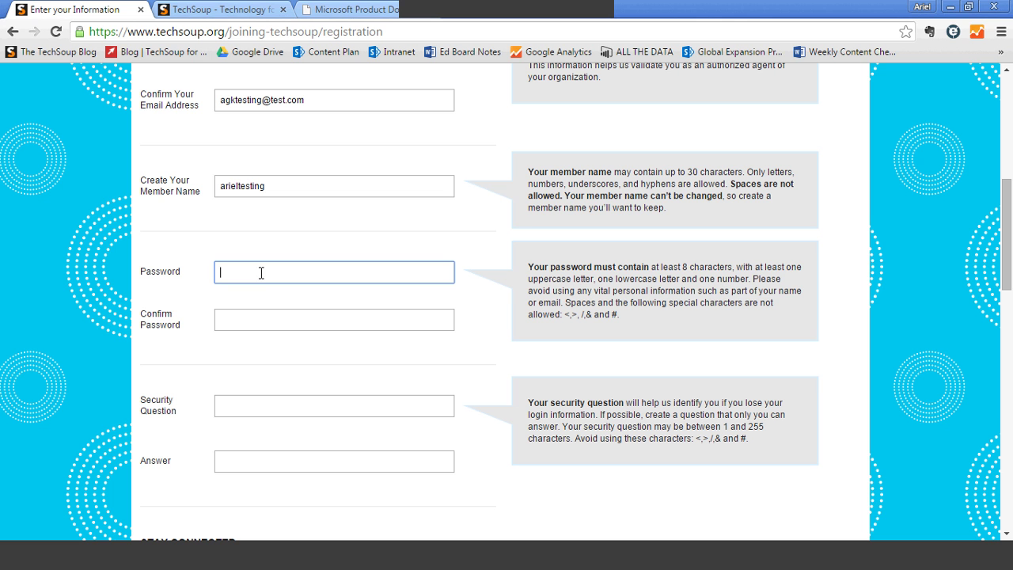
{"action": "type", "text": "••••••••••"}
{"action": "key", "text": "Tab"}
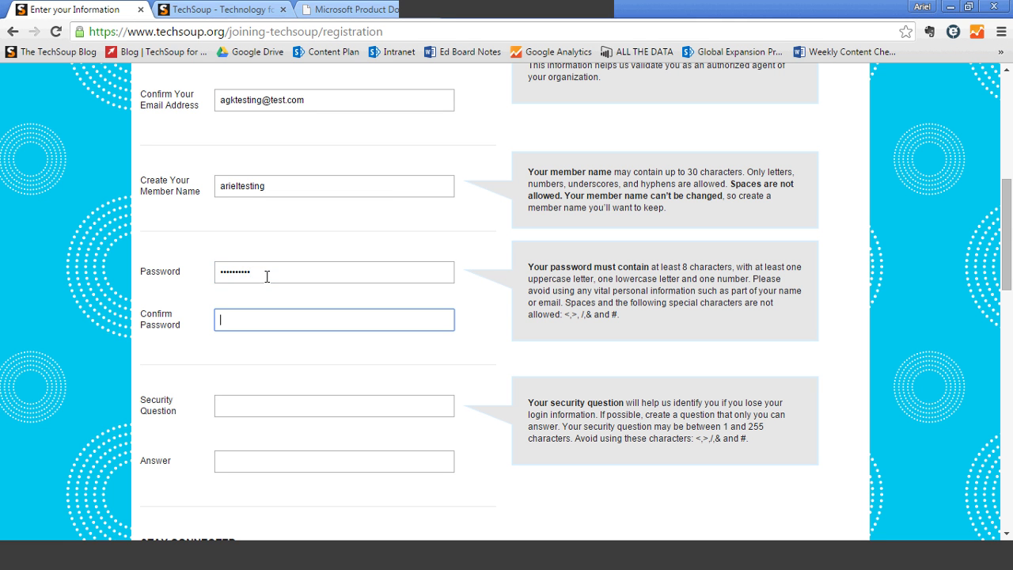
{"action": "type", "text": "••••••••••"}
- Set the security question 'What are you doing right now?' and type its answer
{"action": "key", "text": "Tab"}
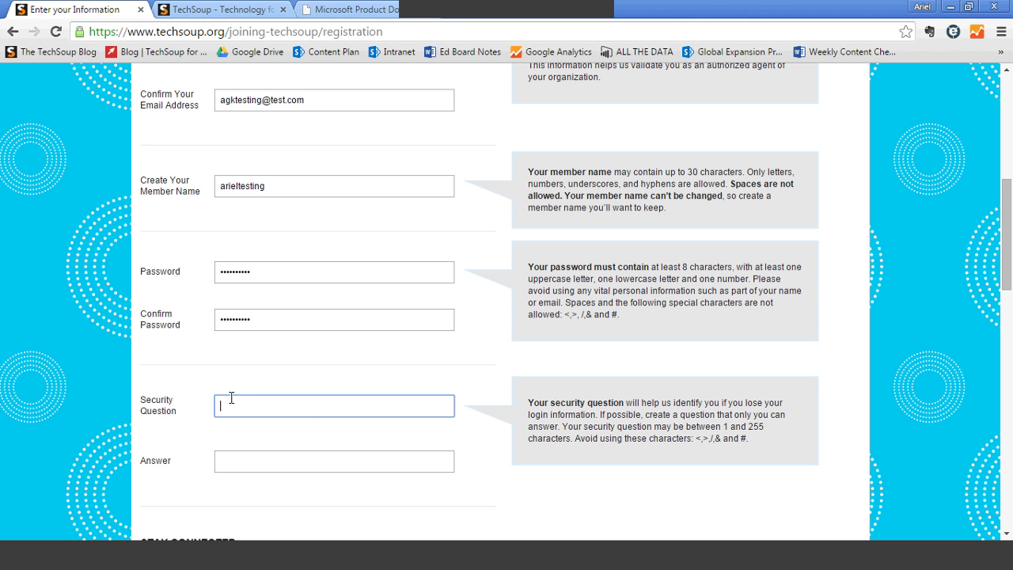
{"action": "type", "text": "What are you doing right now?"}
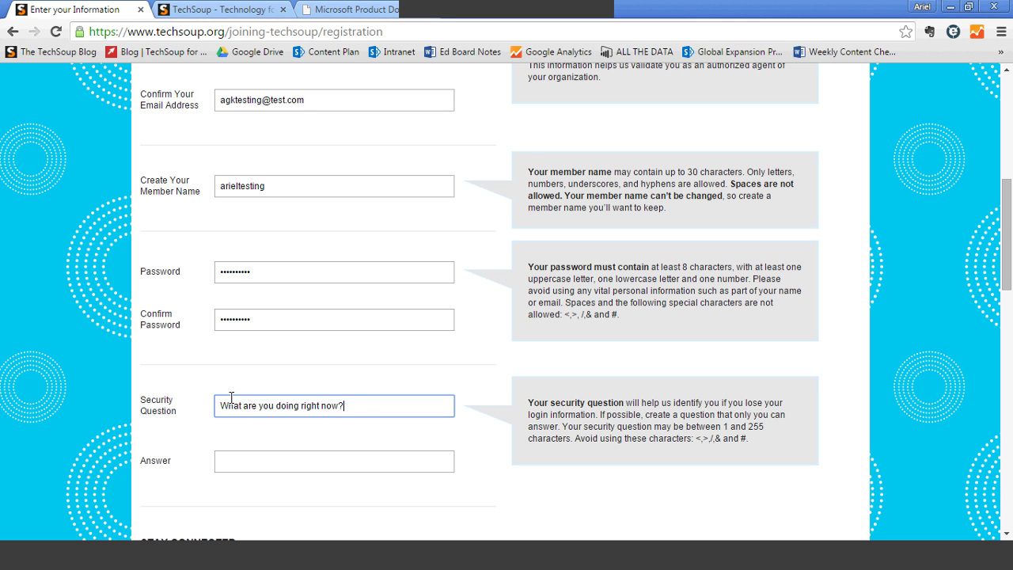
{"action": "key", "text": "Tab"}
{"action": "type", "text": "Presenting on"}
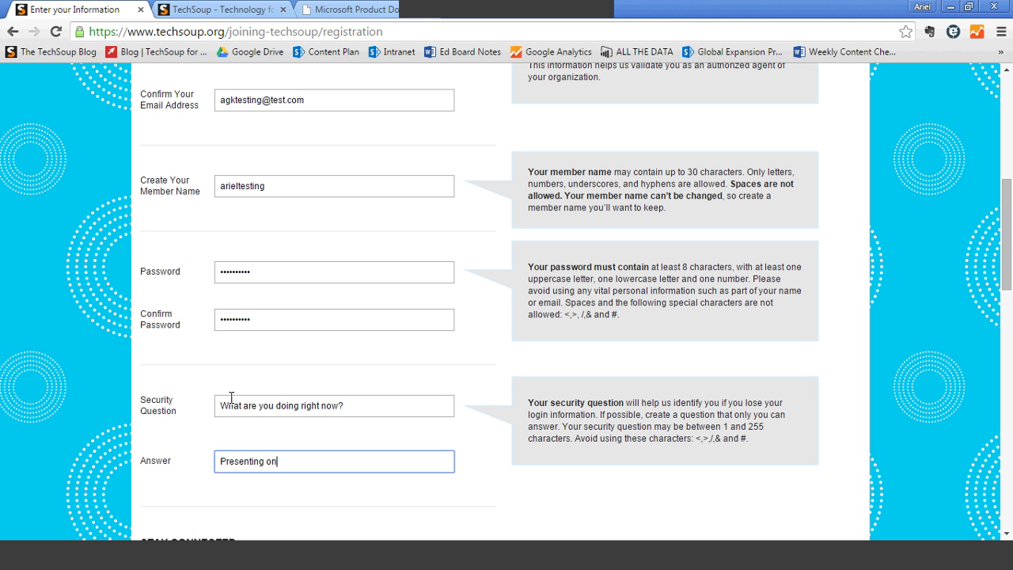
{"action": "type", "text": " a webinar."}
- Toggle the By the Cup newsletter subscription off and back on
{"action": "scroll", "coordinate": [229, 395], "scroll_direction": "down", "scroll_amount": 4}
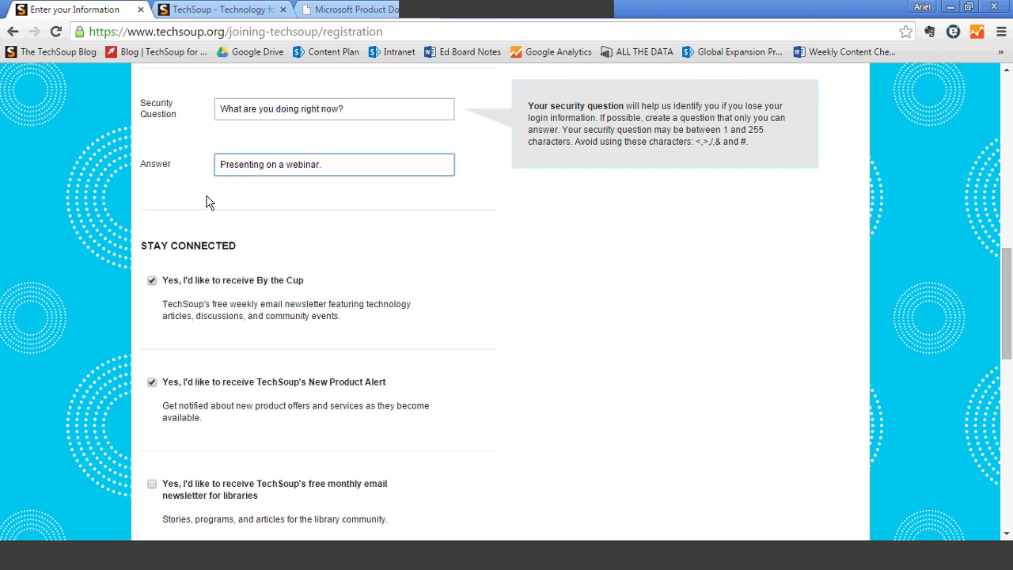
{"action": "scroll", "coordinate": [158, 205], "scroll_direction": "down", "scroll_amount": 1}
{"action": "left_click", "coordinate": [151, 206]}
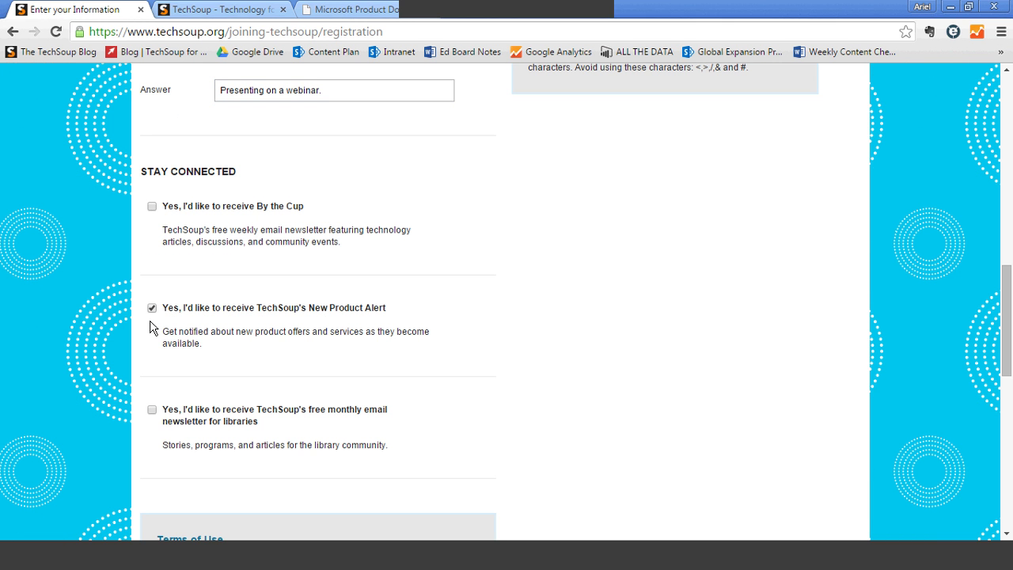
{"action": "left_click", "coordinate": [152, 207]}
- Accept the Terms of Use, answer the 1 + 1 anti-spam question with 2, and submit
{"action": "scroll", "coordinate": [154, 214], "scroll_direction": "down", "scroll_amount": 4}
{"action": "left_click", "coordinate": [337, 427]}
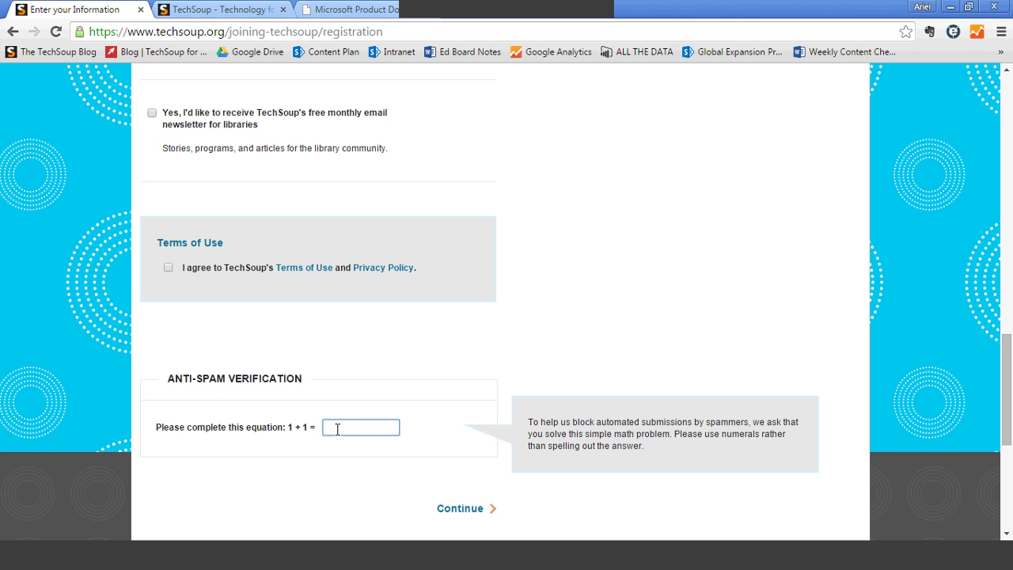
{"action": "left_click", "coordinate": [167, 268]}
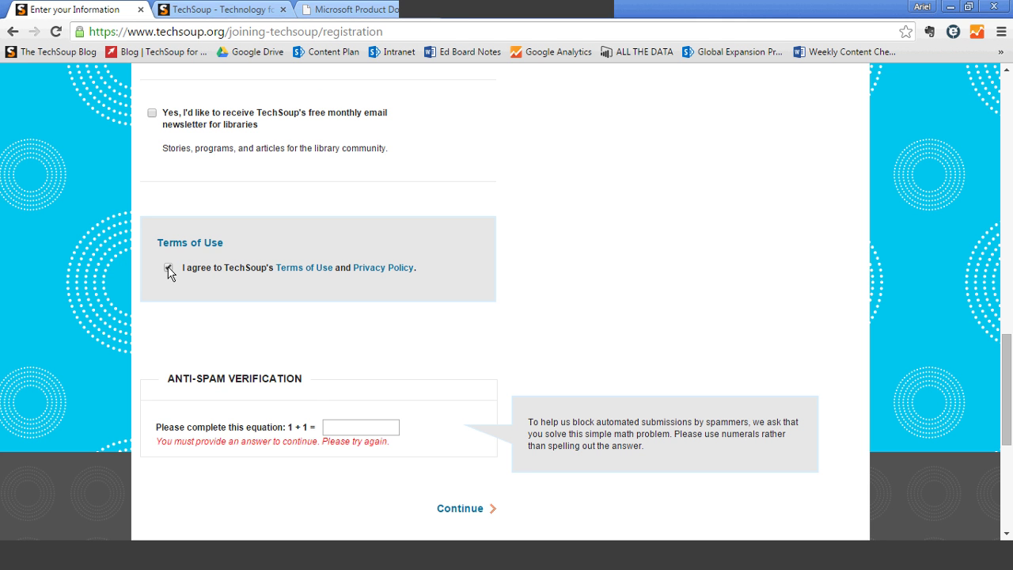
{"action": "left_click", "coordinate": [349, 428]}
{"action": "type", "text": "2"}
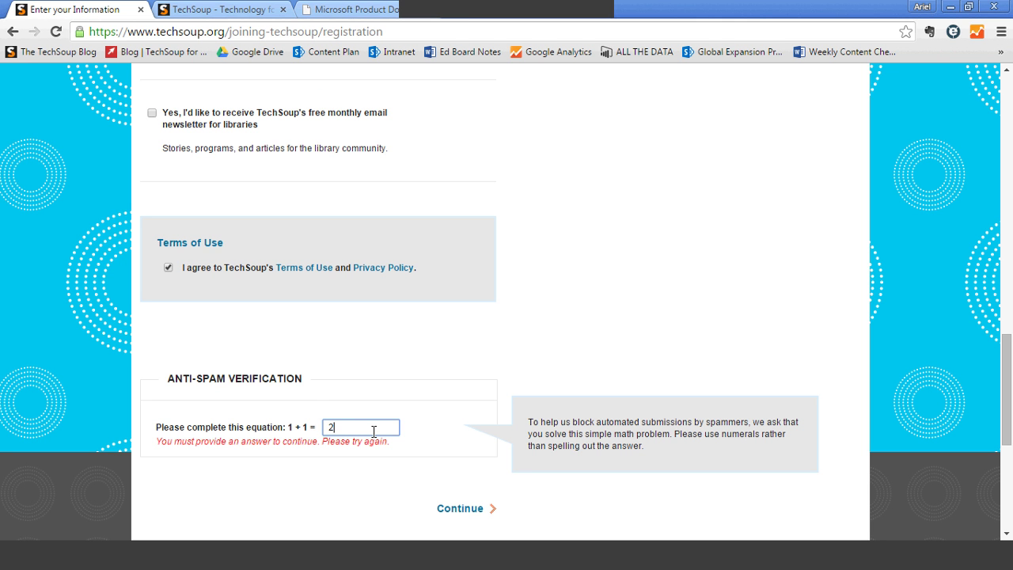
{"action": "left_click", "coordinate": [454, 512]}
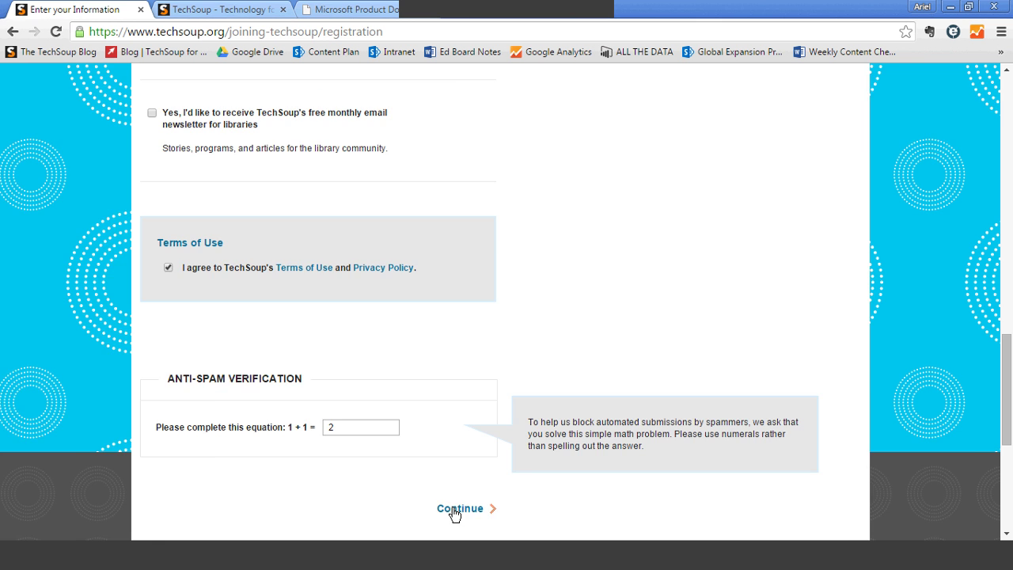